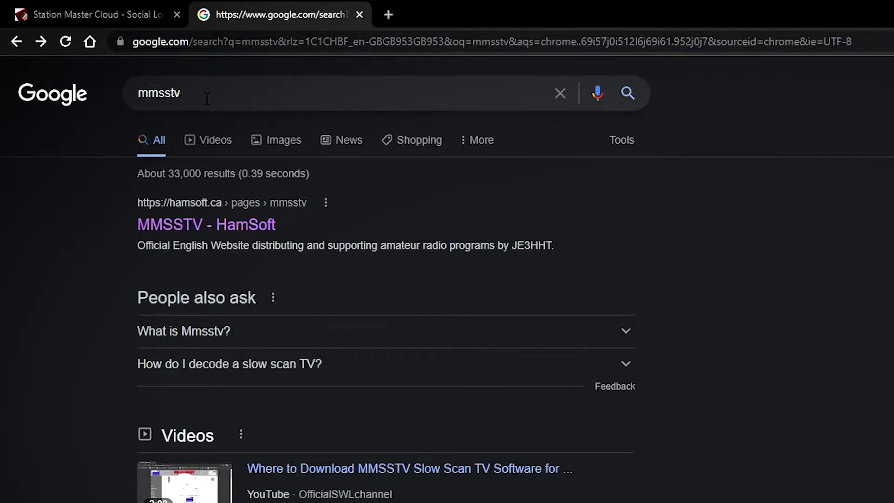
- Open the MMSSTV download page on HamSoft from the Google search results
{"action": "left_click_drag", "start_coordinate": [202, 94], "coordinate": [136, 97]}
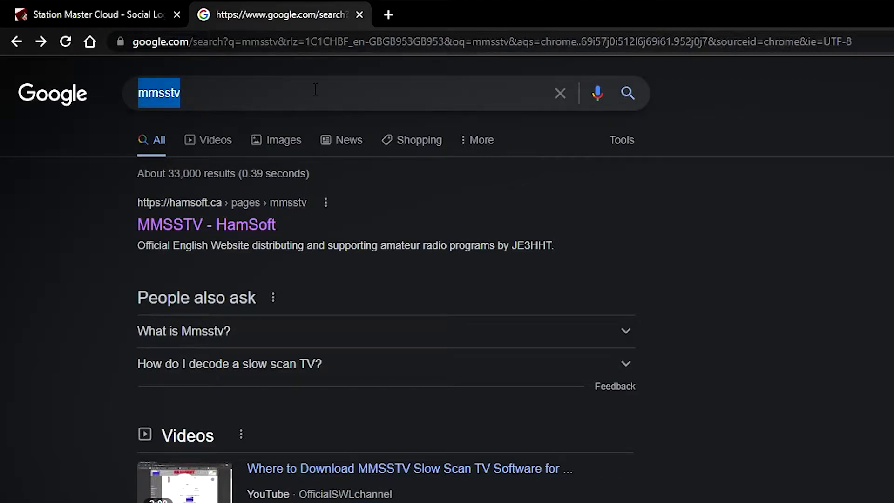
{"action": "left_click", "coordinate": [260, 227]}
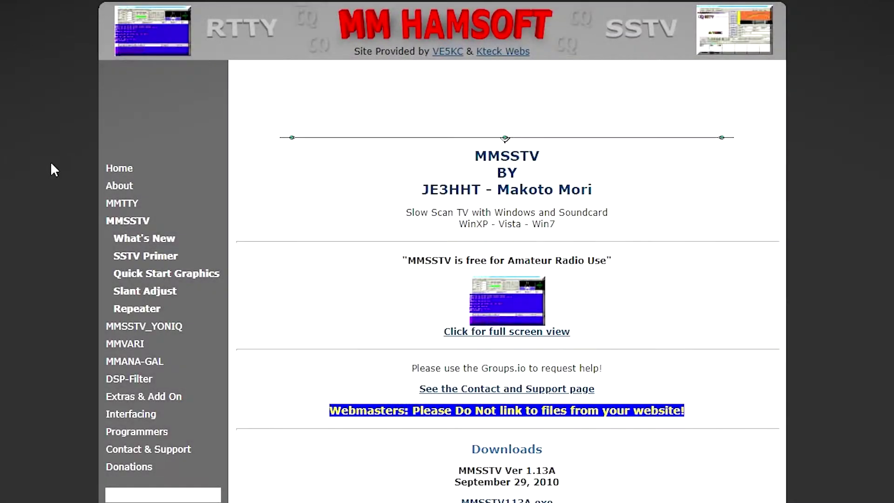
{"action": "scroll", "coordinate": [612, 434], "scroll_direction": "down", "scroll_amount": 1}
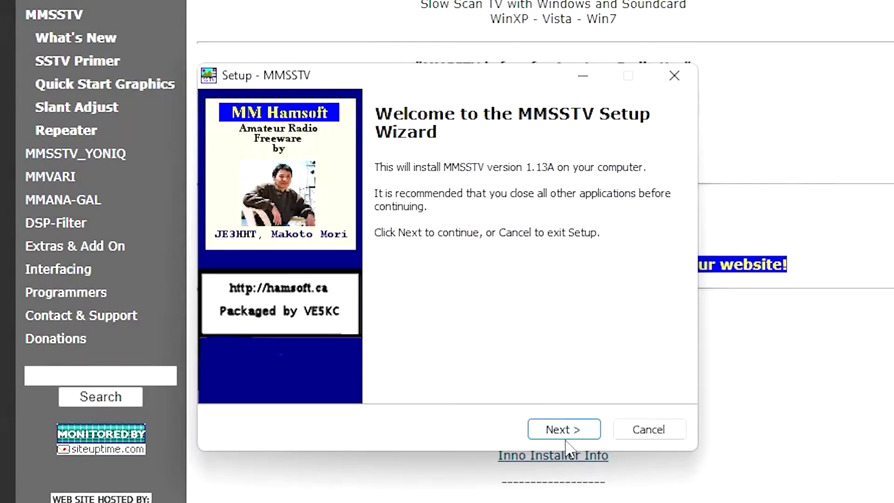
- Install into the existing C:\Ham\MMSSTV folder with the default Start Menu folder
{"action": "left_click", "coordinate": [564, 429]}
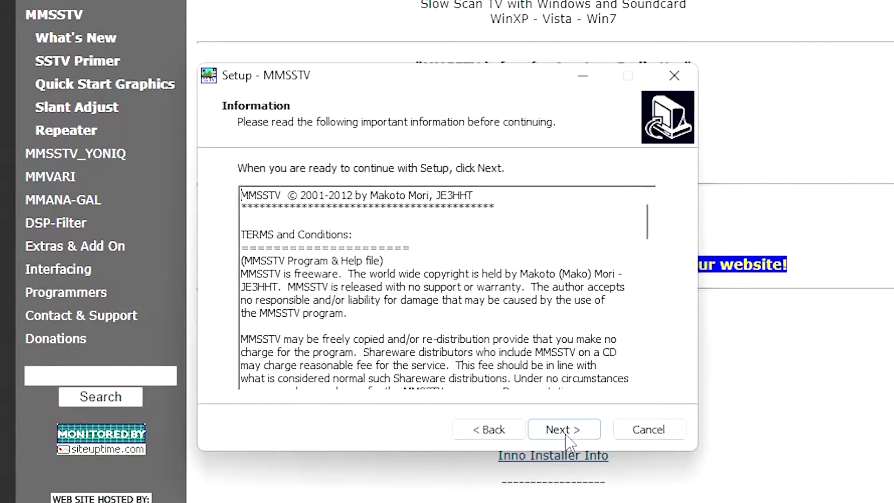
{"action": "left_click", "coordinate": [563, 429]}
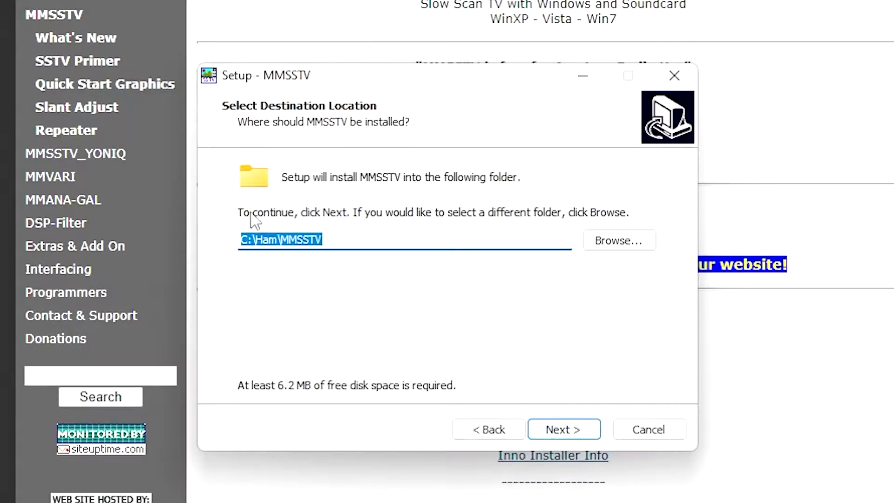
{"action": "left_click", "coordinate": [572, 434]}
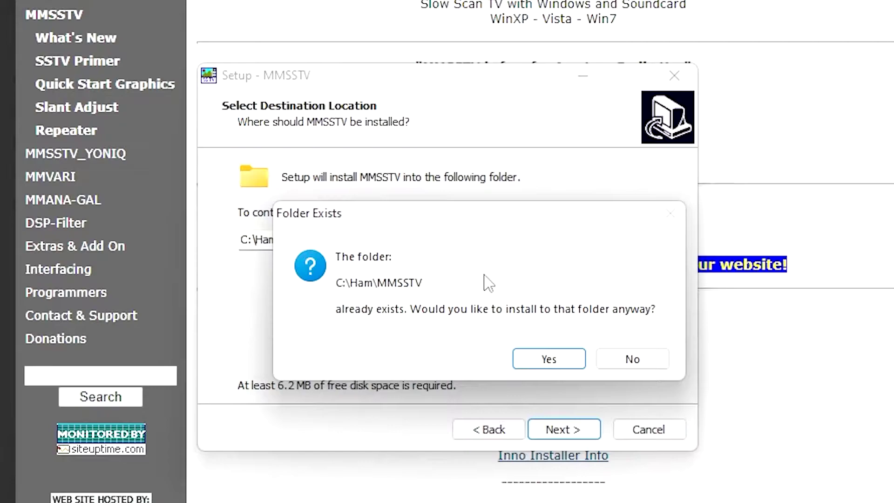
{"action": "left_click", "coordinate": [542, 359]}
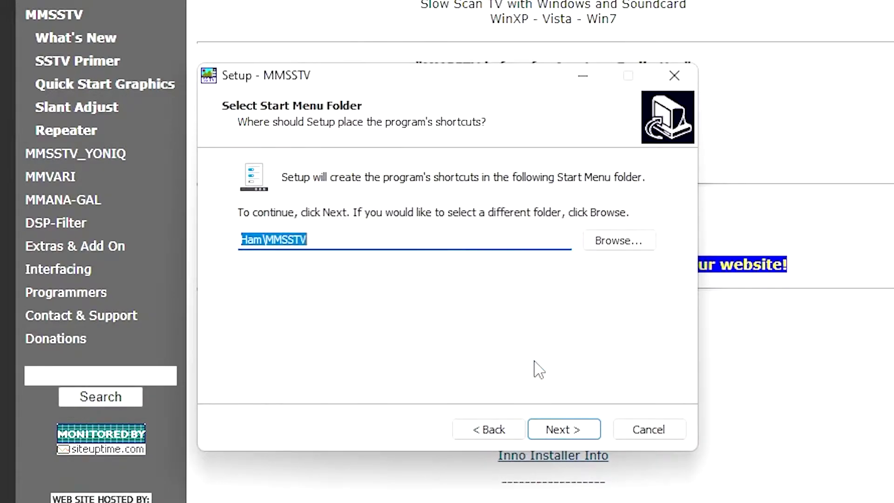
{"action": "left_click", "coordinate": [559, 429]}
- Keep the desktop icon, run the installation and finish with MMSSTV launching
{"action": "left_click", "coordinate": [249, 231]}
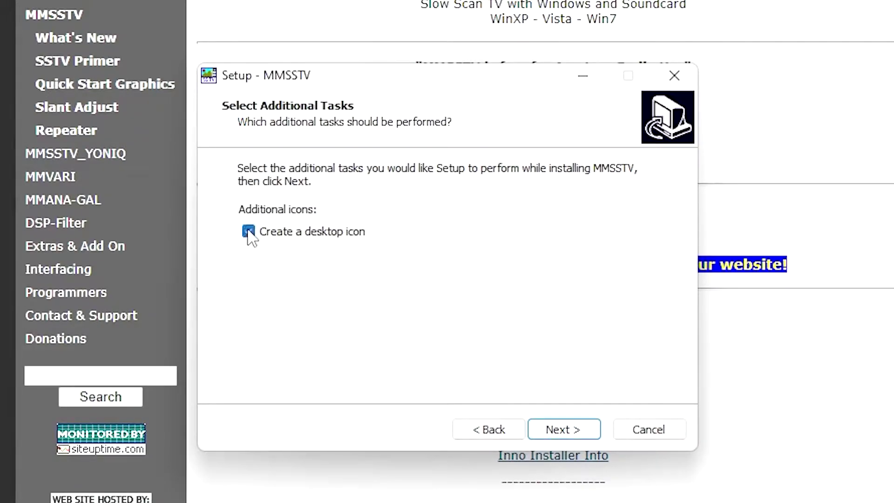
{"action": "left_click", "coordinate": [566, 432]}
{"action": "left_click", "coordinate": [566, 430]}
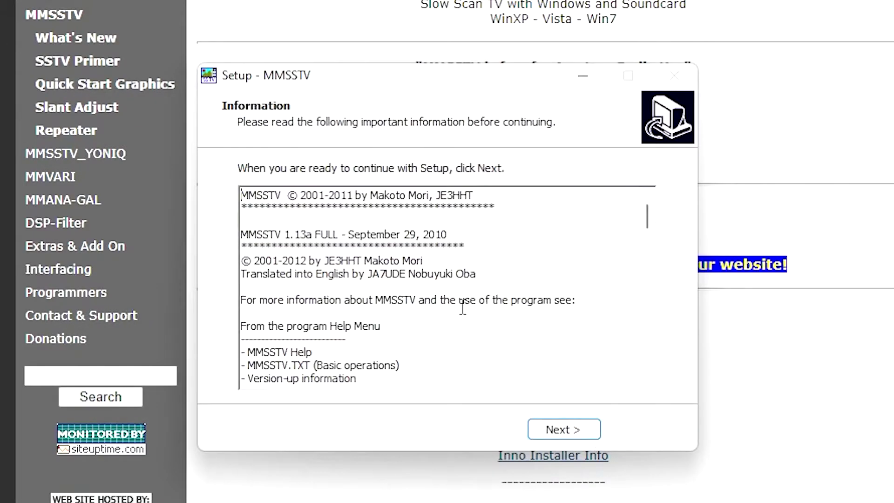
{"action": "left_click", "coordinate": [563, 430]}
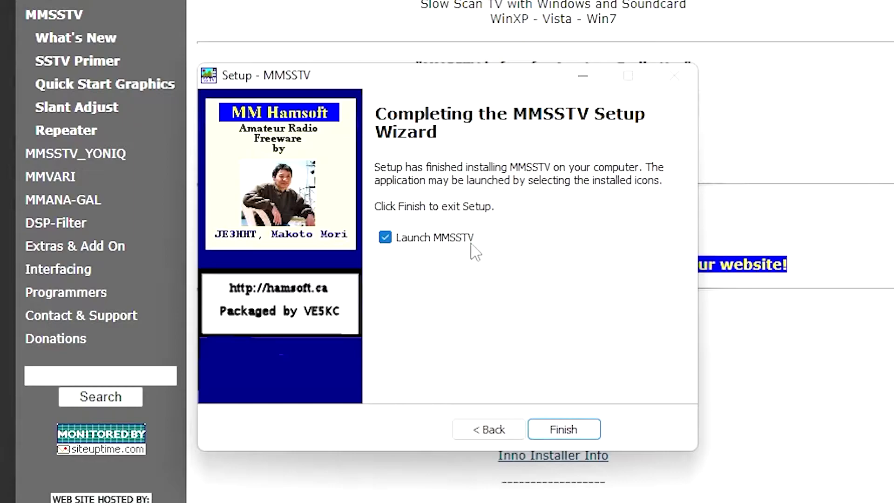
{"action": "left_click", "coordinate": [563, 429]}
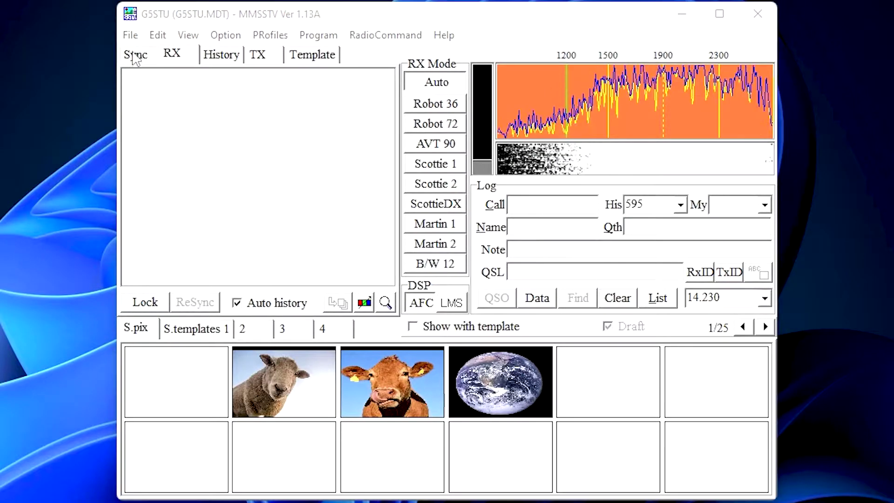
- Choose Setup MMSSTV(O)... from the Option menu
{"action": "left_click", "coordinate": [224, 35]}
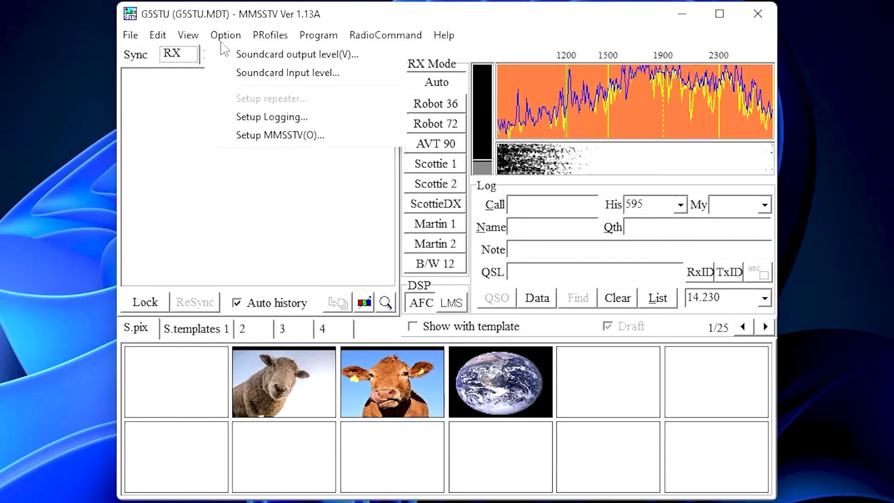
{"action": "left_click", "coordinate": [280, 135]}
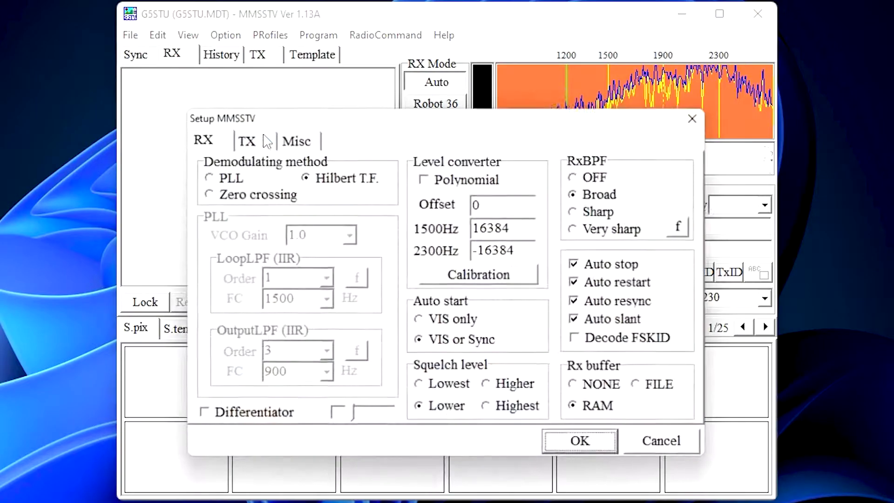
- Under Misc, set Sound Card In to Line 1 (Virtual Audio Cable) and Out to USB Audio CODEC speakers
{"action": "left_click", "coordinate": [295, 139]}
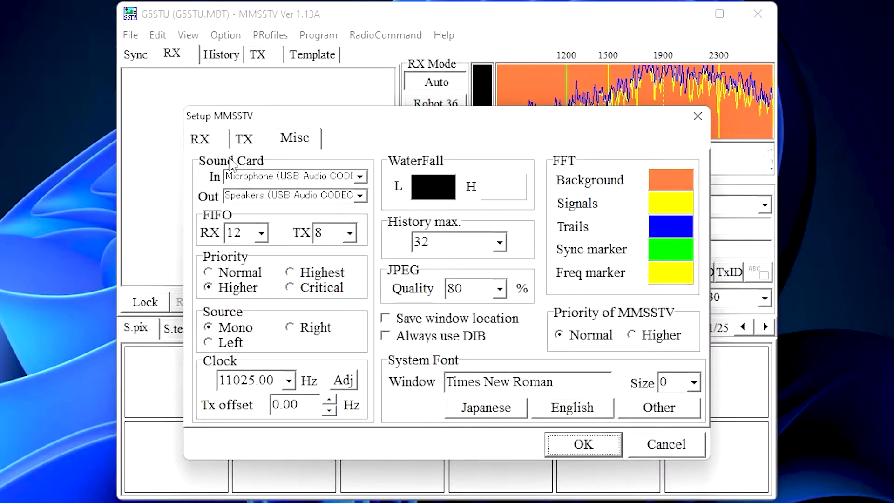
{"action": "left_click", "coordinate": [361, 176]}
{"action": "left_click", "coordinate": [361, 176]}
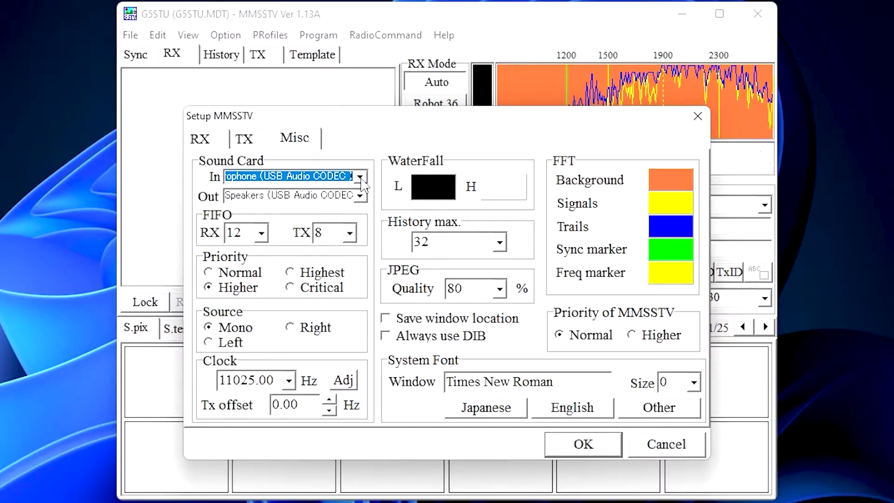
{"action": "left_click", "coordinate": [360, 176]}
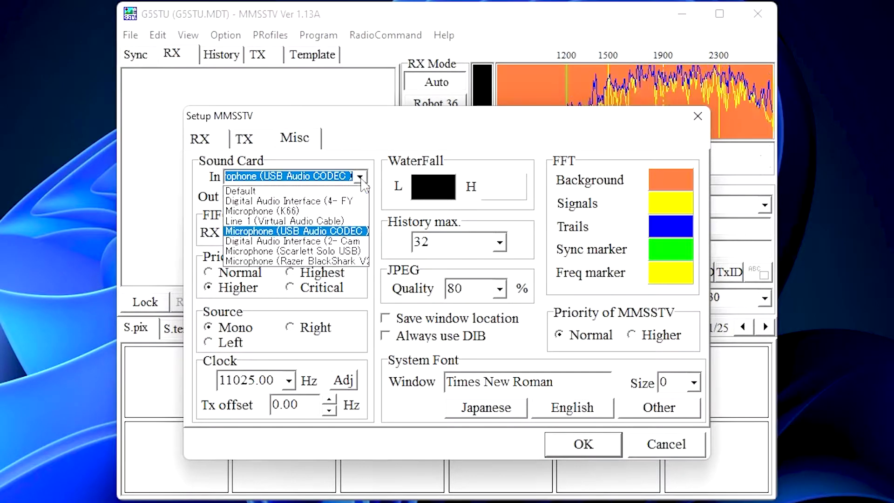
{"action": "left_click", "coordinate": [330, 231]}
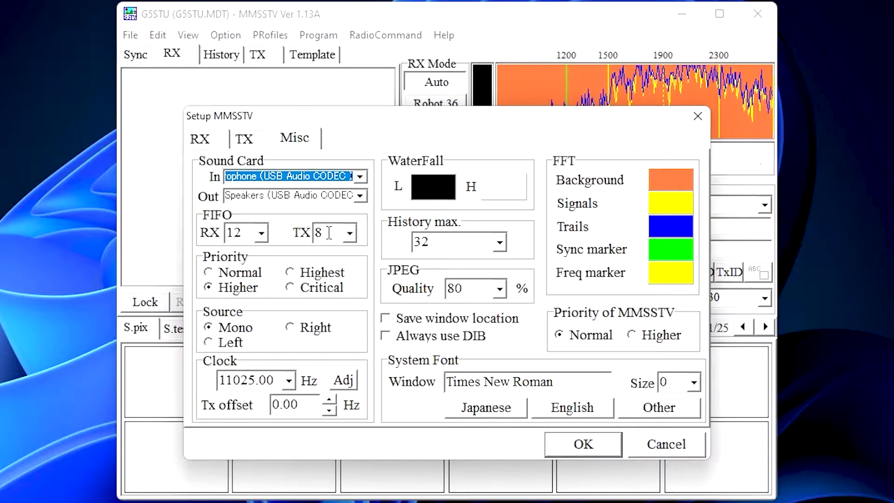
{"action": "left_click", "coordinate": [360, 195]}
{"action": "left_click", "coordinate": [305, 259]}
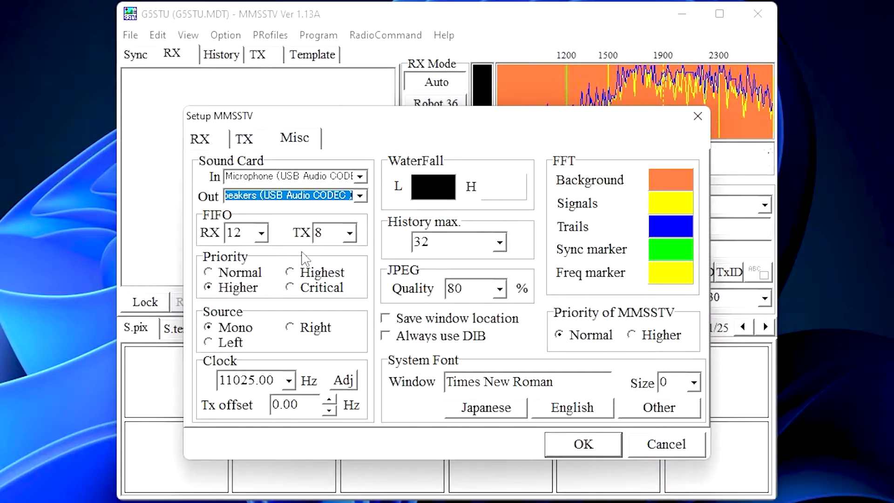
{"action": "left_click", "coordinate": [360, 176]}
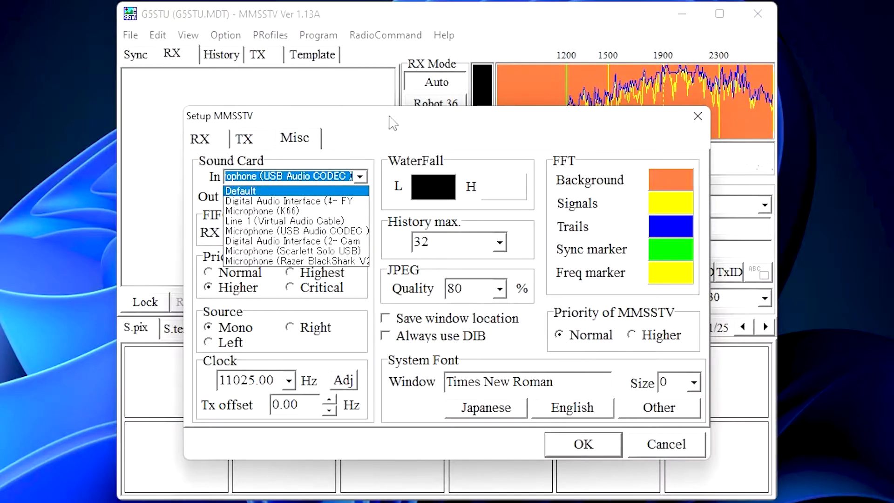
{"action": "left_click", "coordinate": [331, 223]}
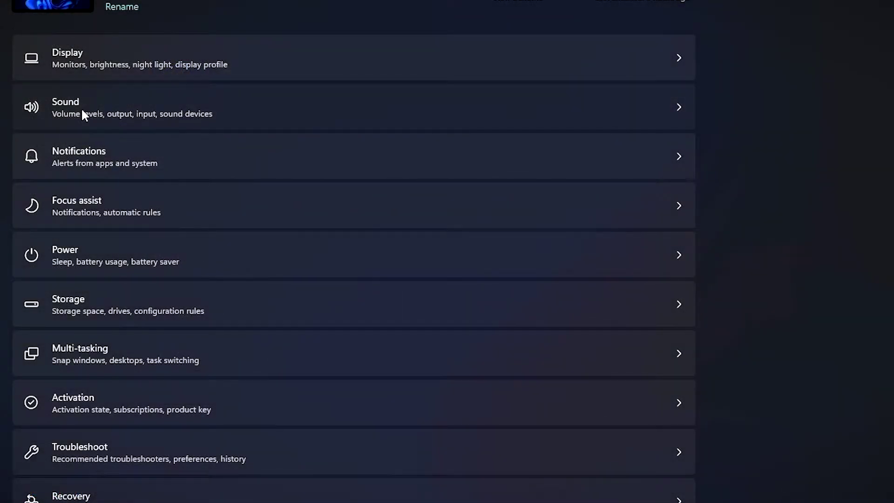
- Select Line 1 (Virtual Audio Cable) as the Windows sound output device
{"action": "left_click", "coordinate": [81, 108]}
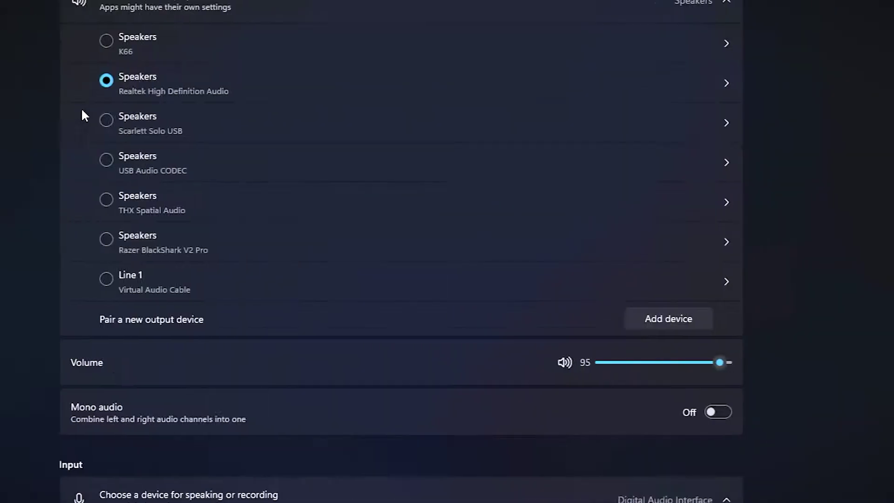
{"action": "left_click", "coordinate": [59, 279]}
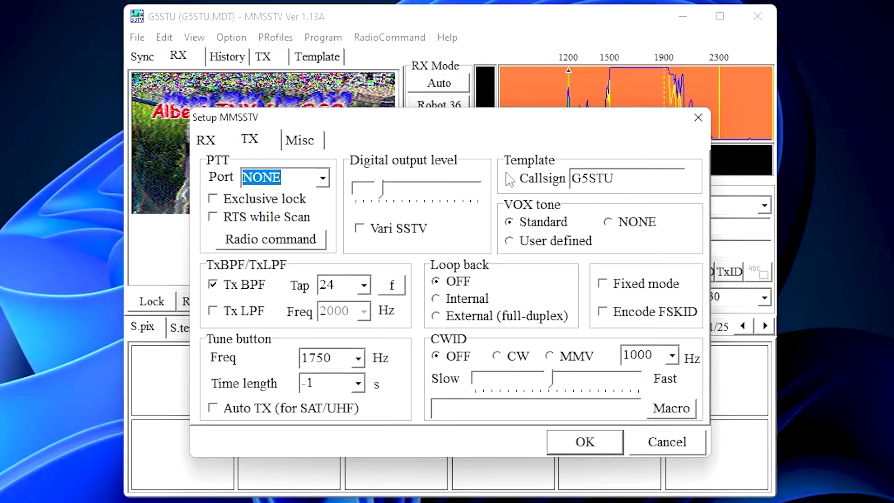
- Check the G5STU callsign in the TX settings' Template box
{"action": "left_click_drag", "start_coordinate": [634, 180], "coordinate": [577, 184]}
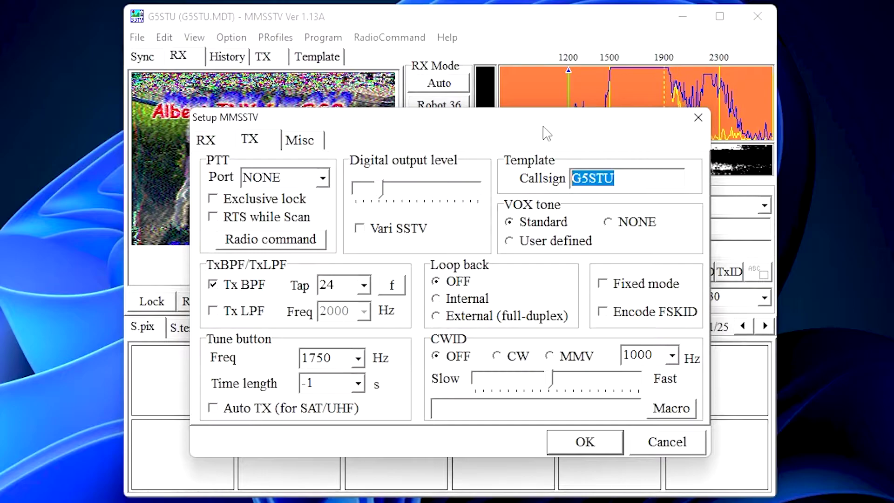
{"action": "left_click", "coordinate": [300, 139]}
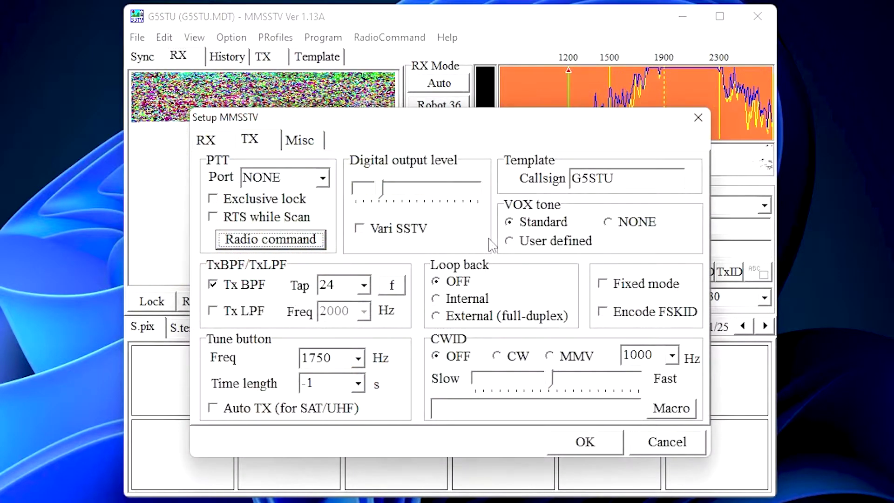
- Set Radio command to port COM8, 9600 baud and the Icom preset, and confirm
{"action": "left_click", "coordinate": [271, 239]}
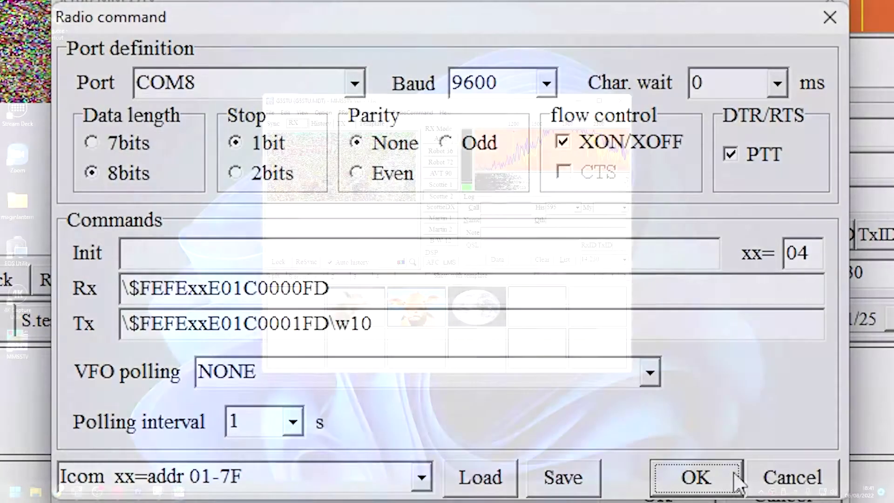
{"action": "left_click", "coordinate": [695, 477]}
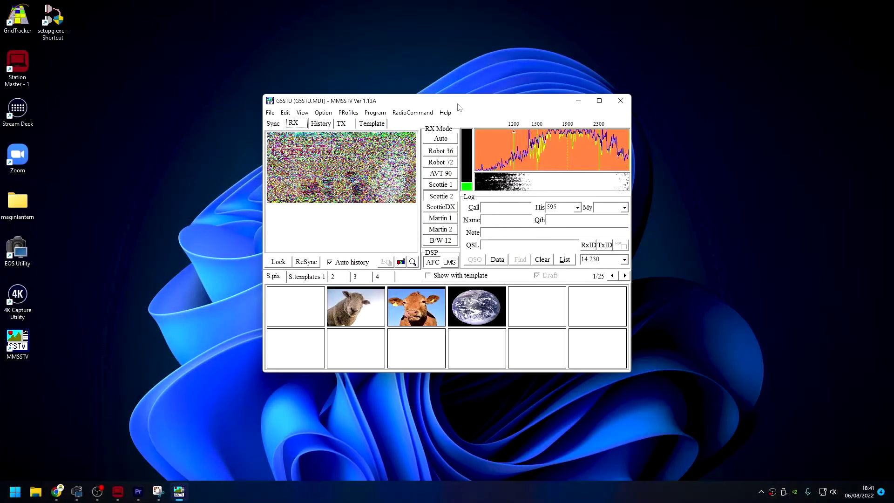
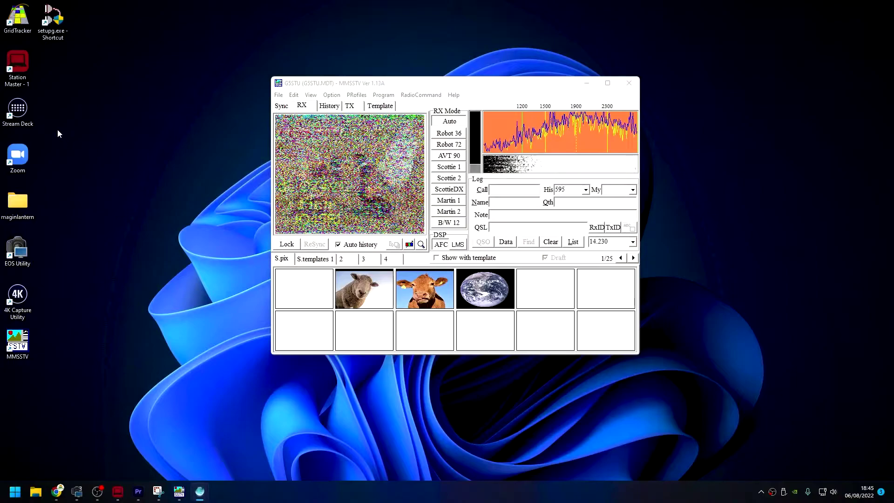
- Launch Station Master Desktop and open the full Windows Settings
{"action": "double_click", "coordinate": [24, 64]}
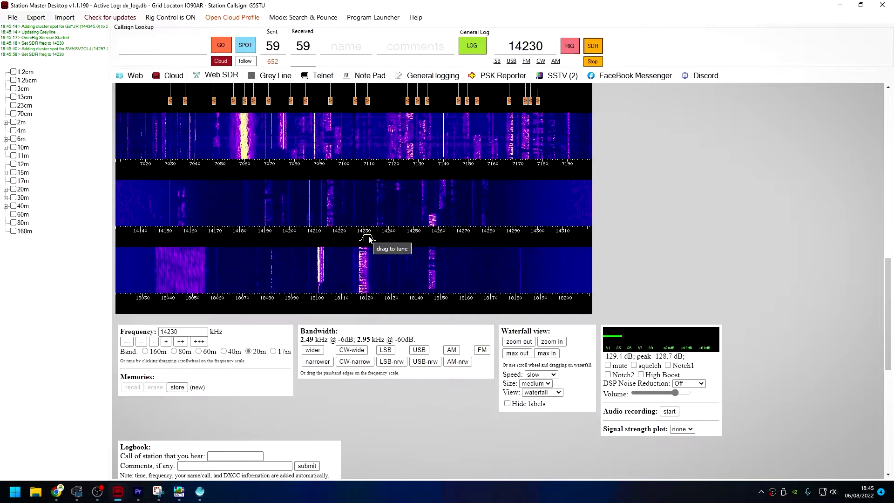
{"action": "scroll", "coordinate": [694, 213], "scroll_direction": "down", "scroll_amount": 1}
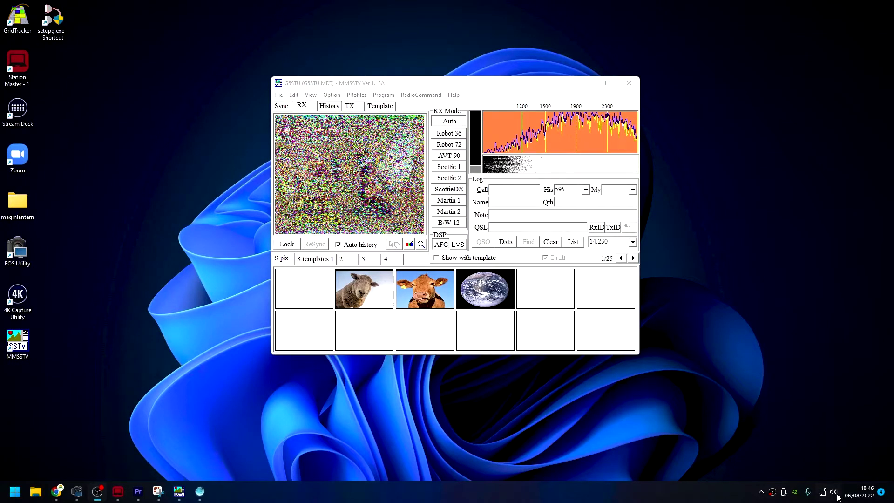
{"action": "left_click", "coordinate": [838, 496]}
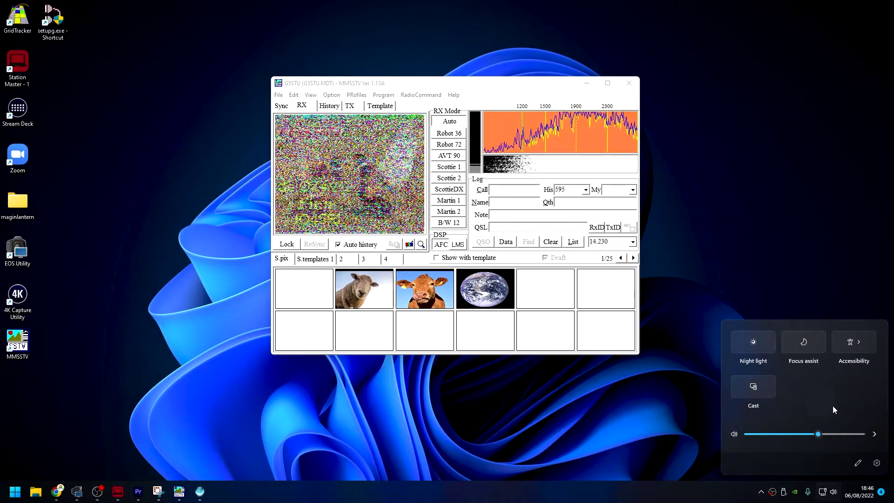
{"action": "left_click", "coordinate": [877, 463]}
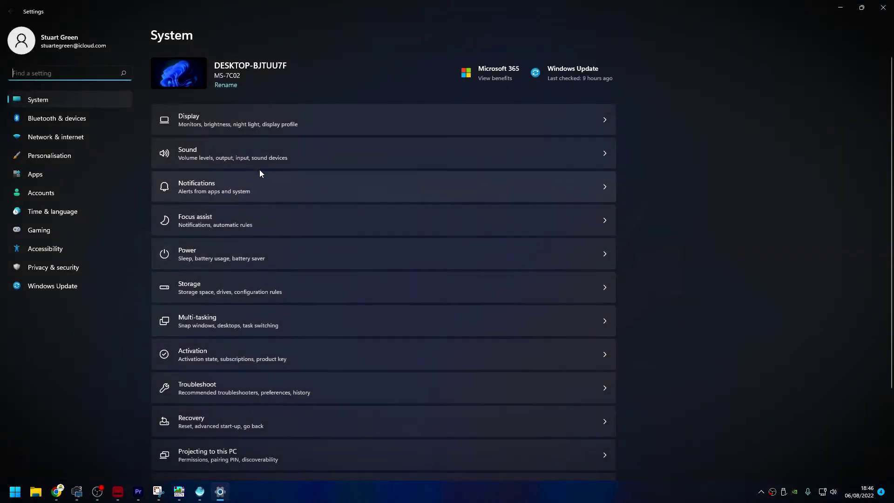
- Confirm system sound outputs to Line 1 (Virtual Audio Cable), then close Settings
{"action": "left_click", "coordinate": [218, 156]}
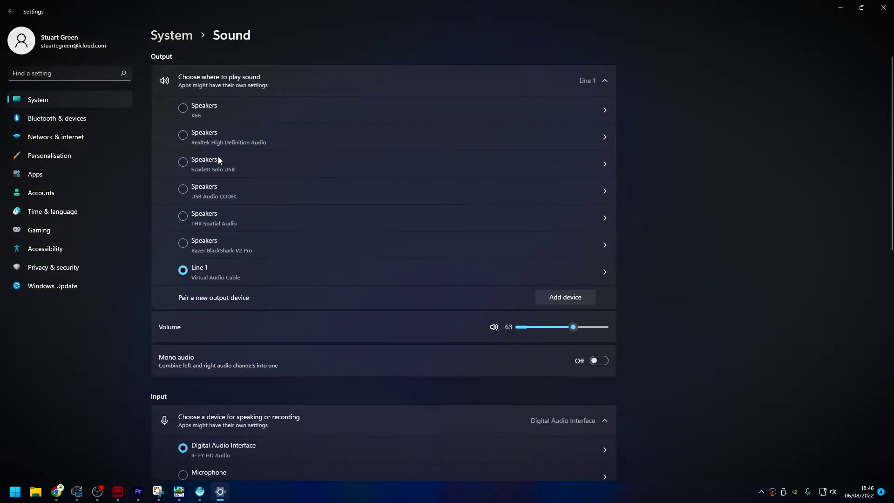
{"action": "left_click", "coordinate": [882, 9]}
{"action": "left_click", "coordinate": [279, 95]}
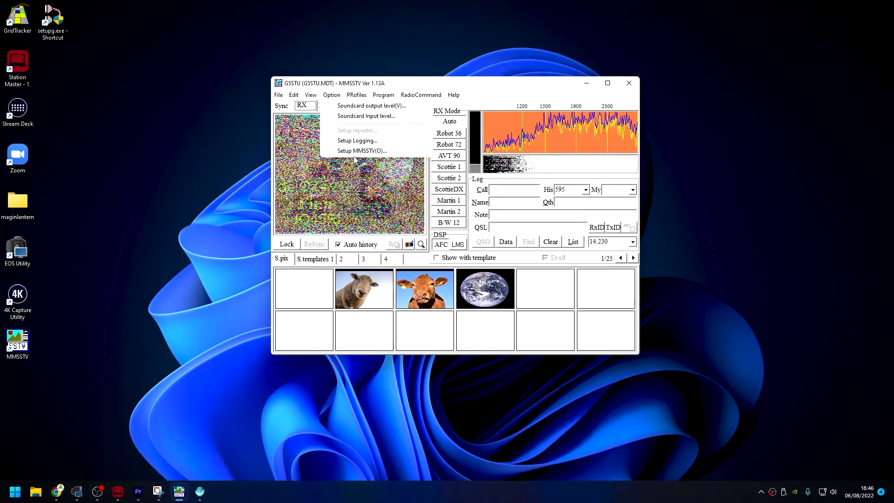
- Set MMSSTV's Misc-tab Sound Card In to Line 1 (Virtual Audio Cable), then reposition the window
{"action": "left_click", "coordinate": [361, 151]}
{"action": "left_click", "coordinate": [363, 170]}
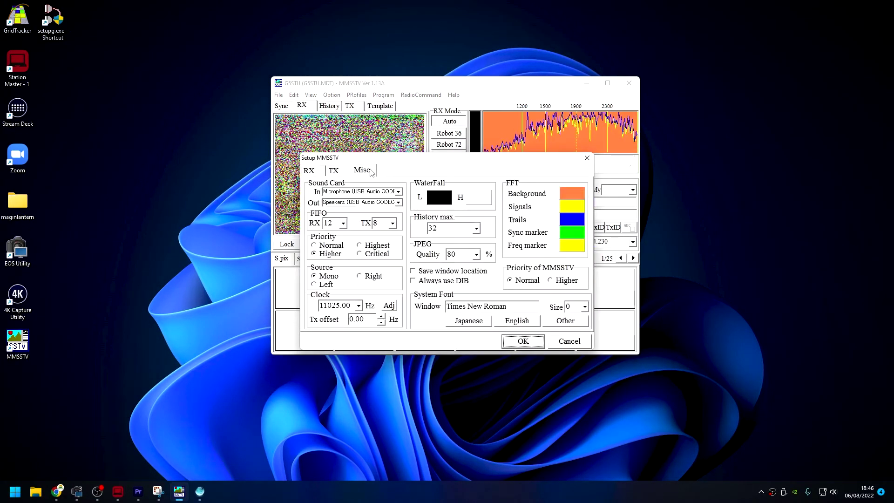
{"action": "left_click", "coordinate": [399, 192]}
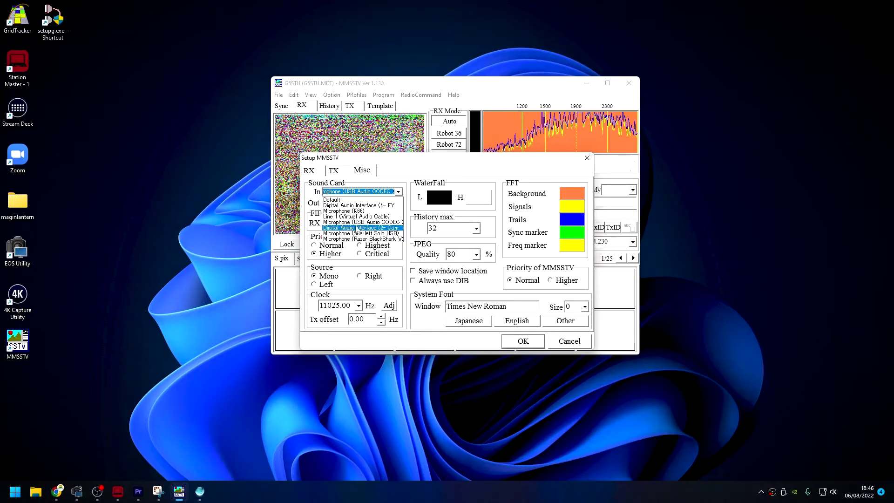
{"action": "left_click", "coordinate": [357, 217]}
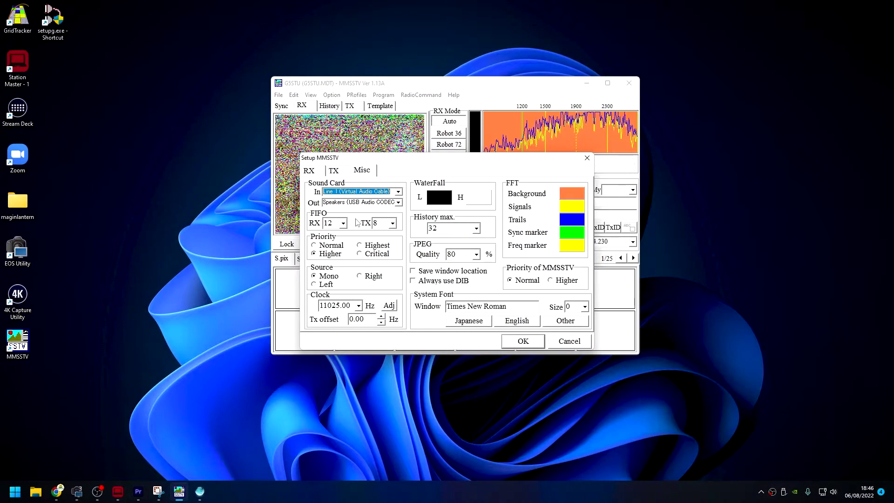
{"action": "left_click", "coordinate": [524, 342]}
{"action": "left_click_drag", "start_coordinate": [469, 85], "coordinate": [462, 86]}
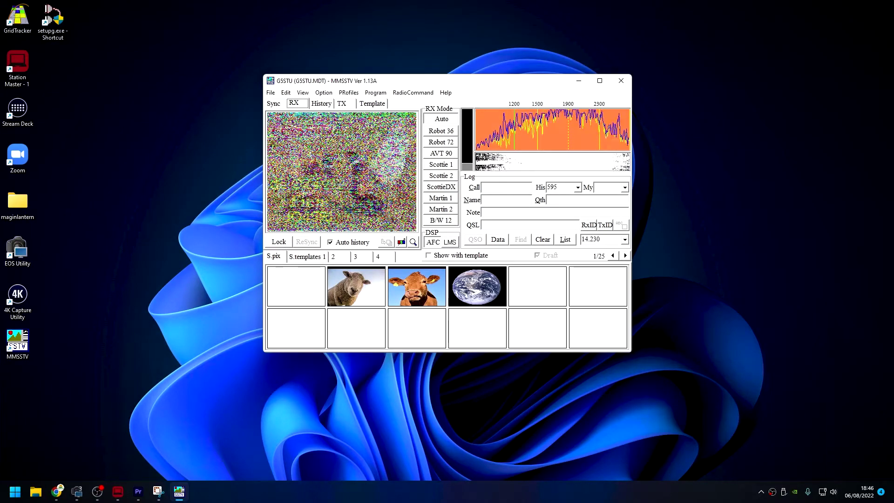
{"action": "left_click_drag", "start_coordinate": [469, 82], "coordinate": [448, 72]}
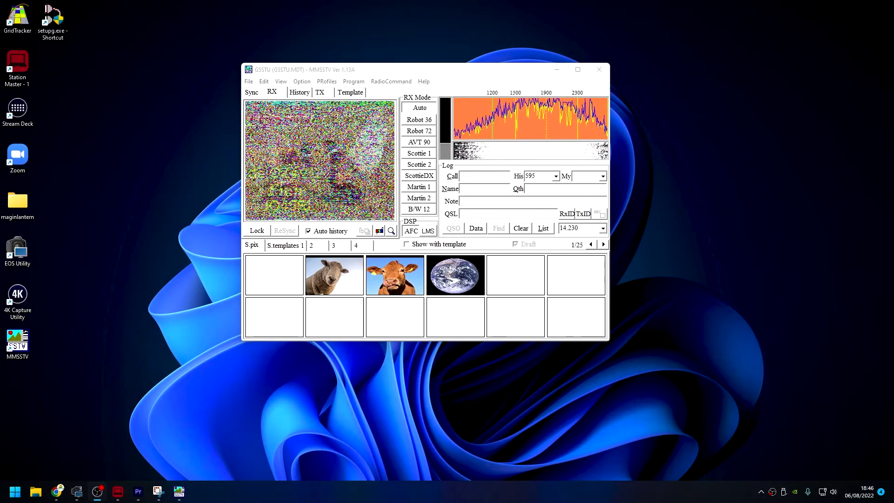
- Minimise Station Master Desktop and move MMSSTV up-left while the white dog picture decodes
{"action": "left_click", "coordinate": [118, 493]}
{"action": "left_click", "coordinate": [170, 430]}
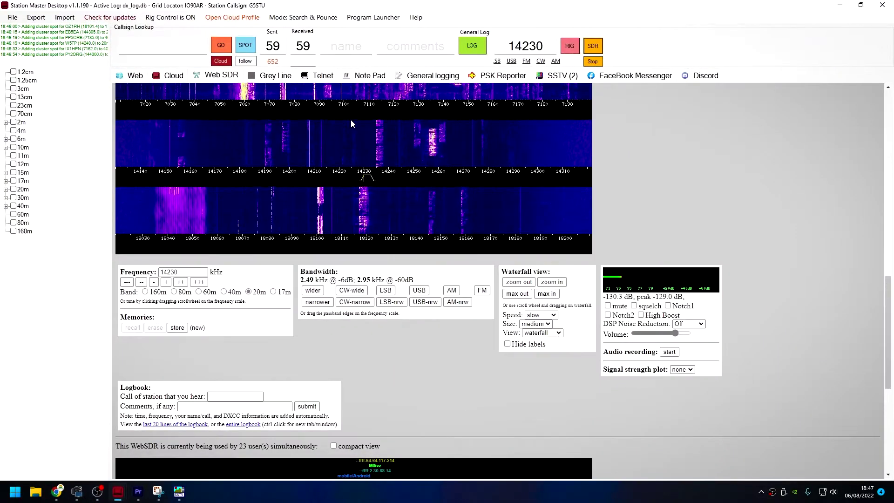
{"action": "left_click", "coordinate": [117, 493]}
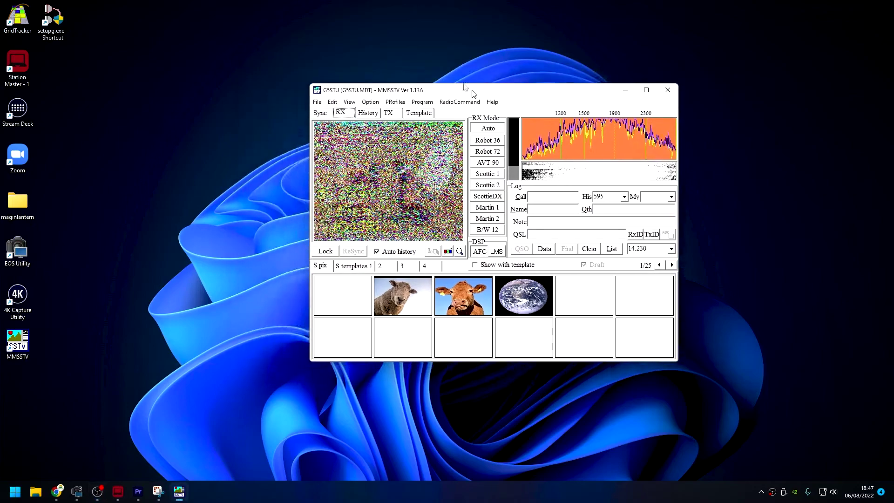
{"action": "left_click_drag", "start_coordinate": [464, 85], "coordinate": [395, 68]}
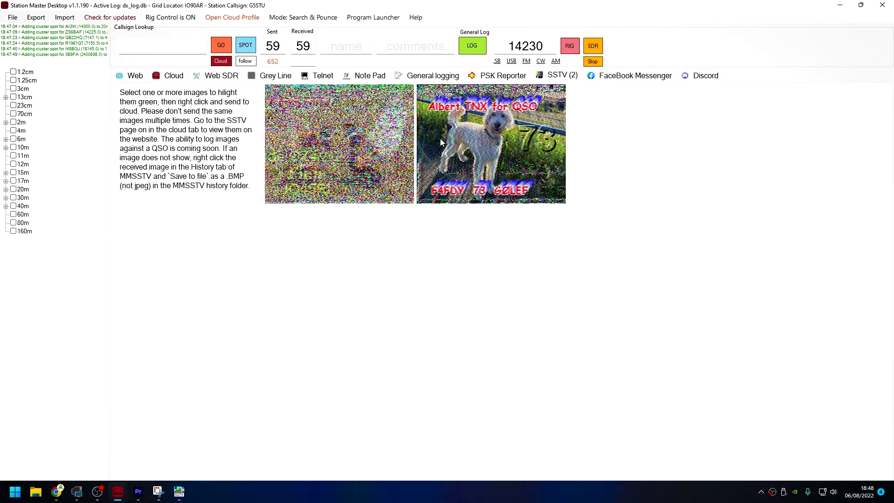
- Show G5STU's logged SSTV picture feed on the Station Master Cloud site
{"action": "left_click", "coordinate": [174, 76]}
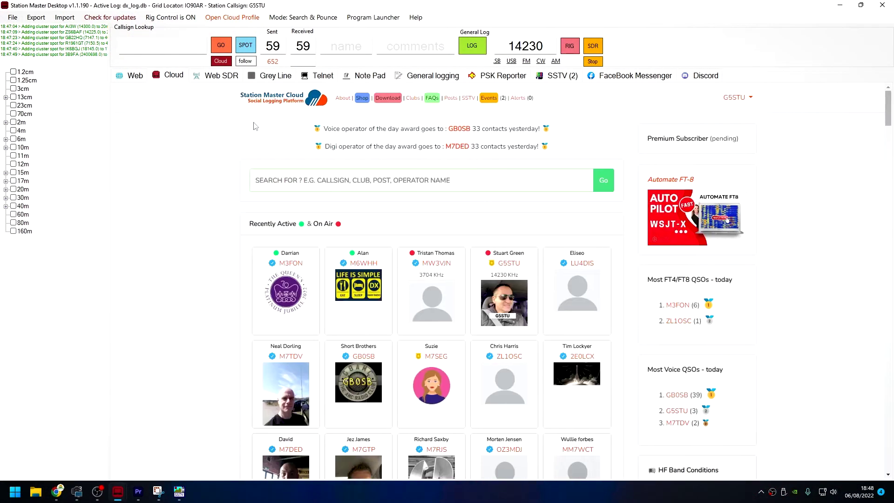
{"action": "left_click", "coordinate": [470, 97]}
{"action": "scroll", "coordinate": [228, 279], "scroll_direction": "down", "scroll_amount": 4}
{"action": "scroll", "coordinate": [228, 278], "scroll_direction": "down", "scroll_amount": 3}
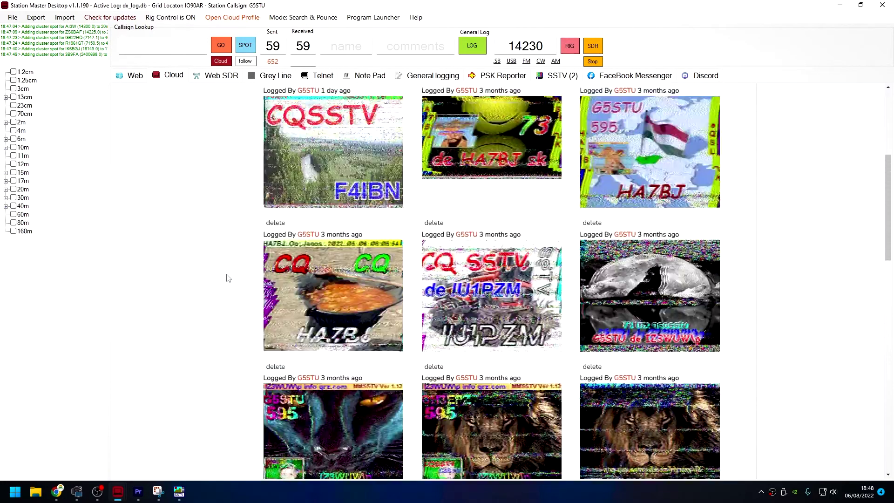